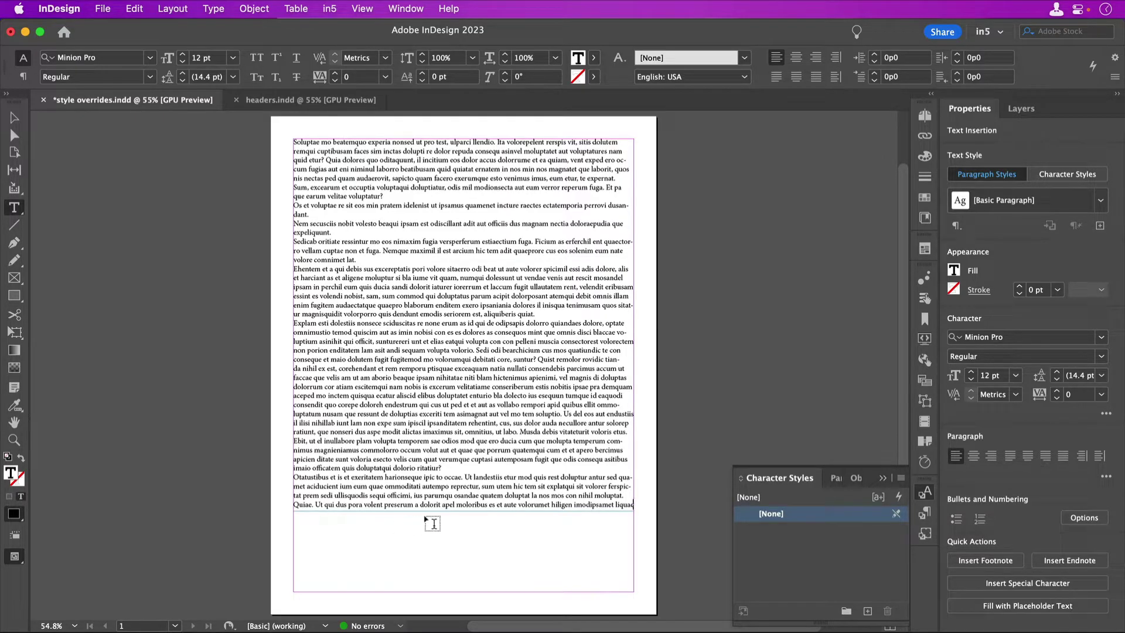
Select the text frame and display its object styles: [None], [Basic Graphics Frame], [Basic Text Frame]
click(834, 479)
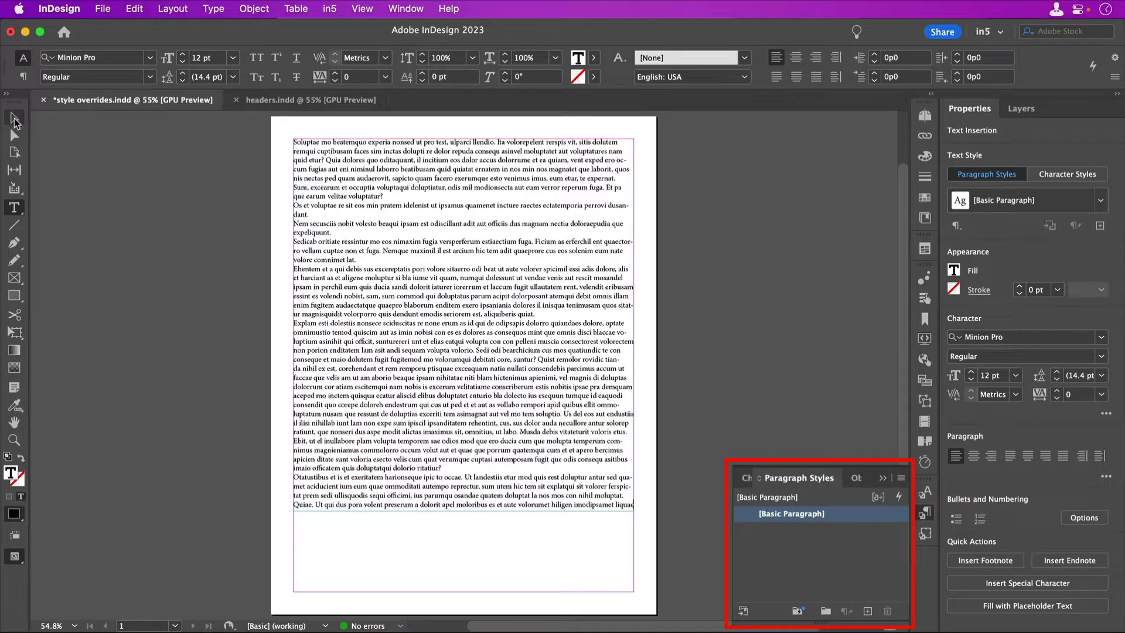
click(14, 118)
click(854, 479)
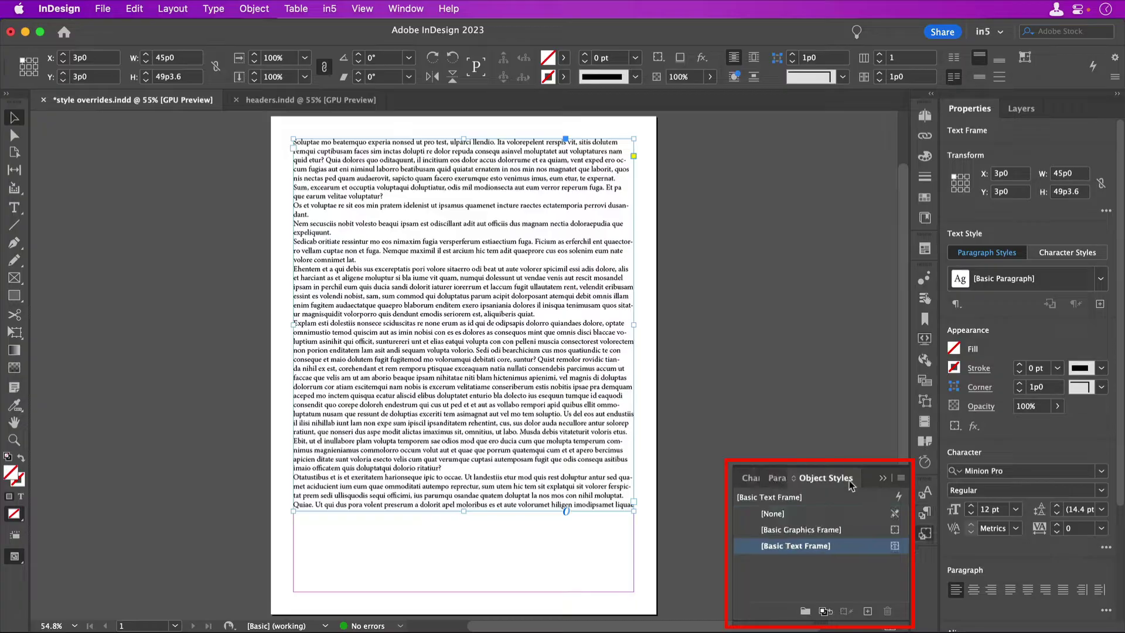
Format the Aquam eosapid heading line as Bold at 14 pt
click(775, 479)
click(305, 100)
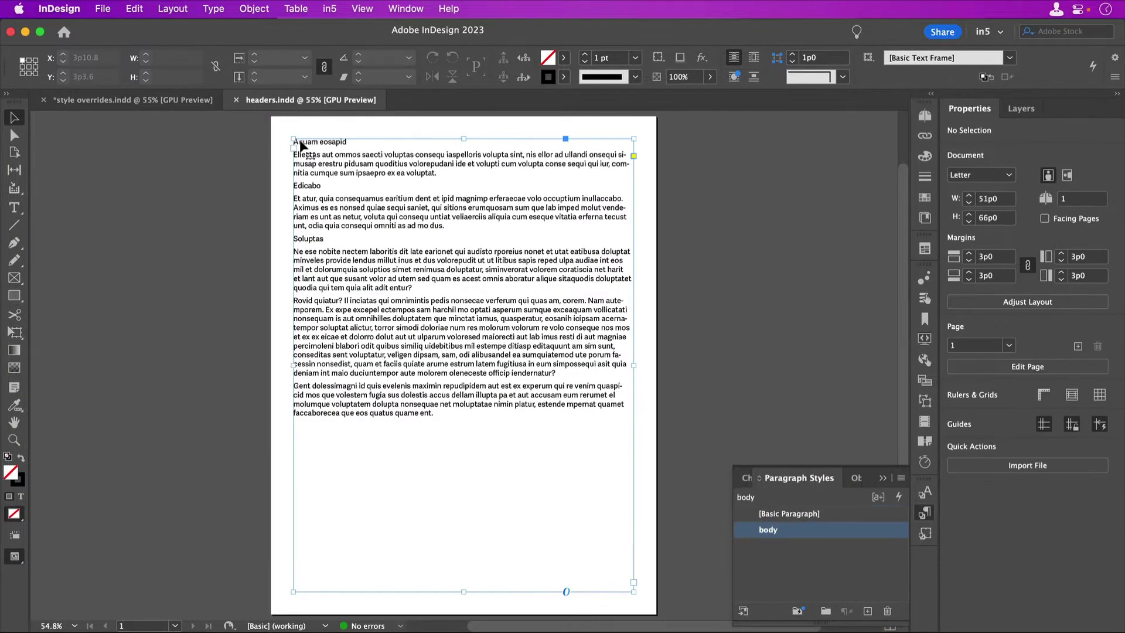
triple_click(300, 140)
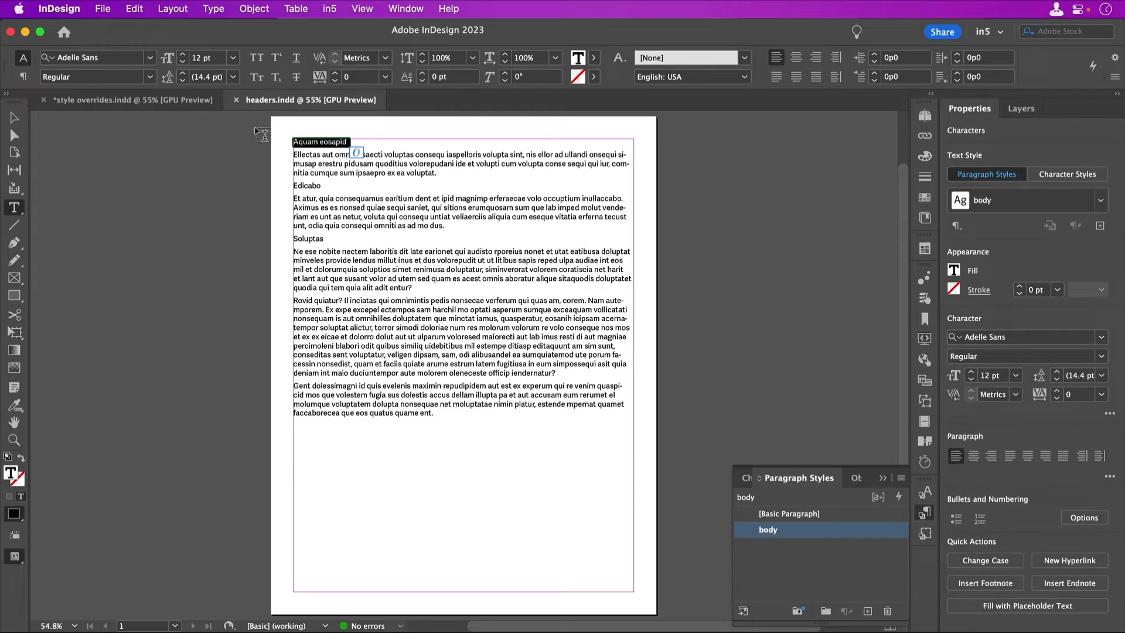
click(150, 77)
click(117, 140)
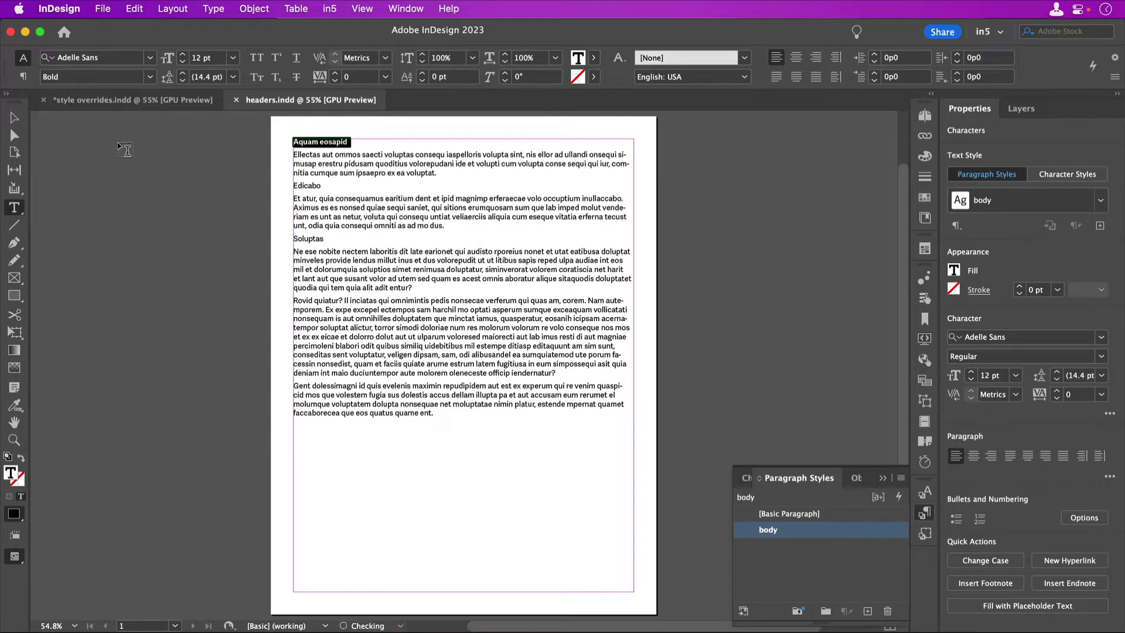
click(183, 55)
click(184, 55)
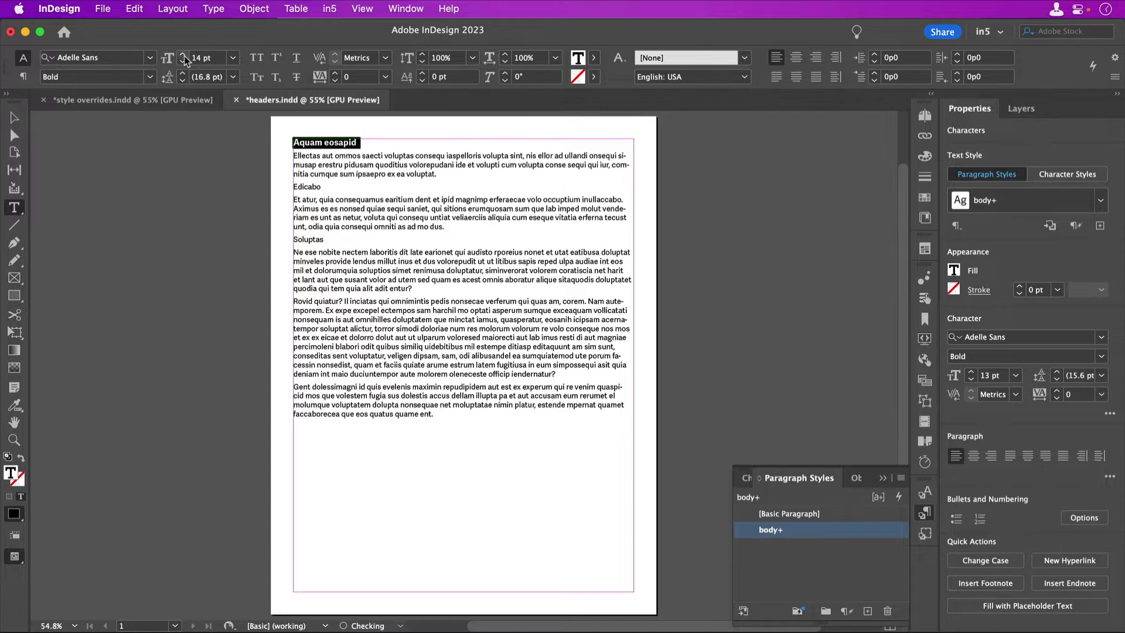
Create a new paragraph style from the heading named 'header' and apply it
click(868, 610)
click(782, 548)
click(783, 548)
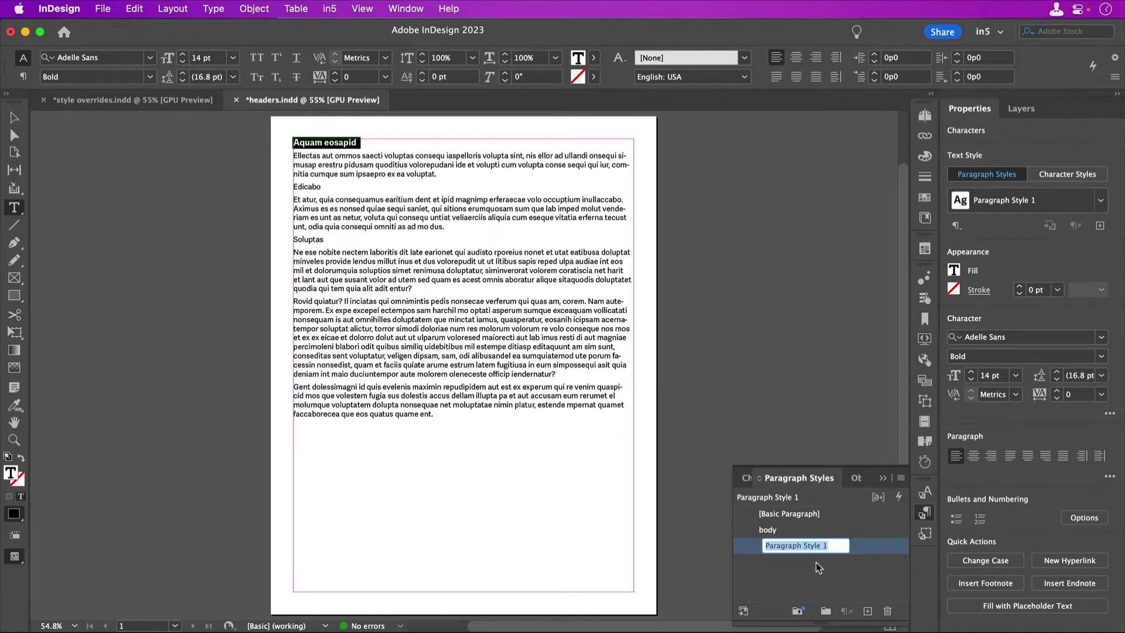
text(header)
key(Return)
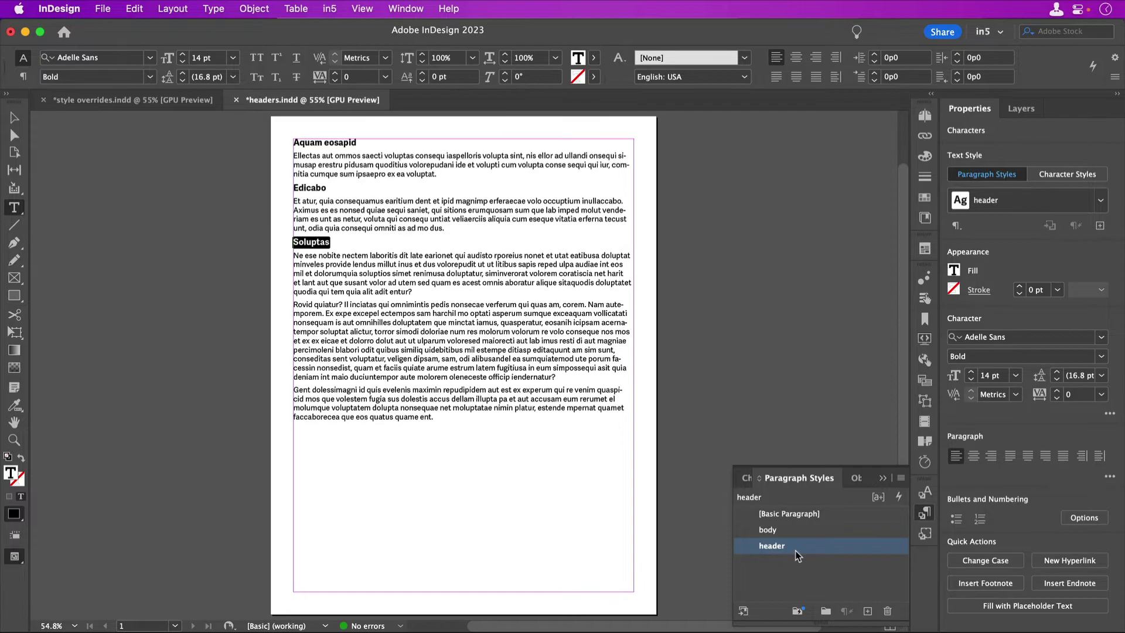
Raise the header paragraph style's font size to 16 pt in Paragraph Style Options
double_click(837, 550)
click(501, 129)
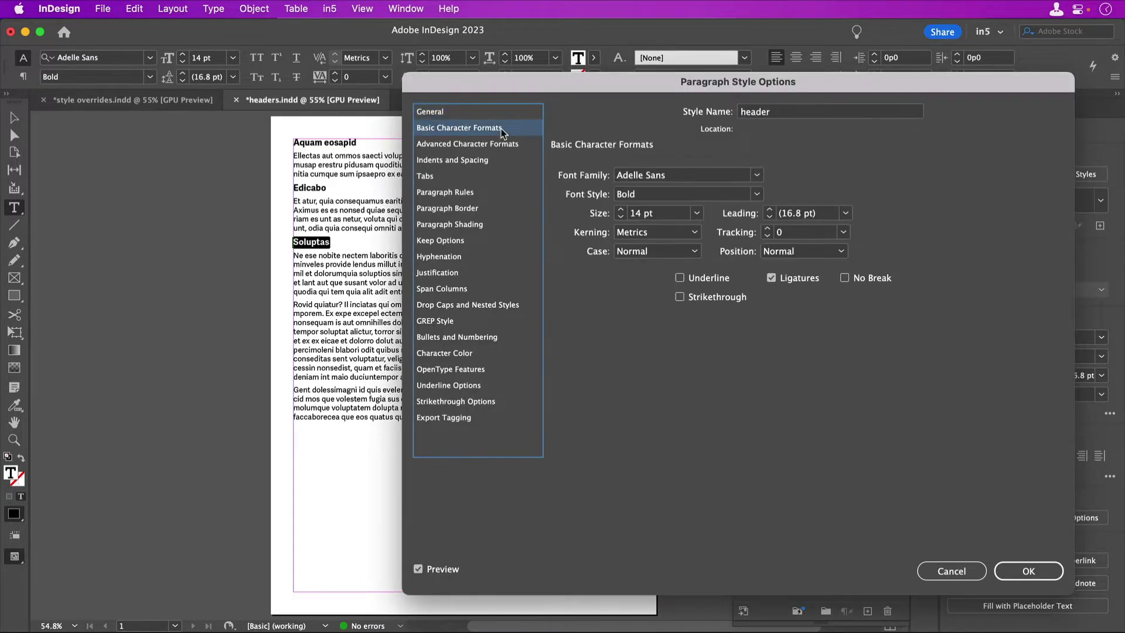
click(621, 209)
click(621, 210)
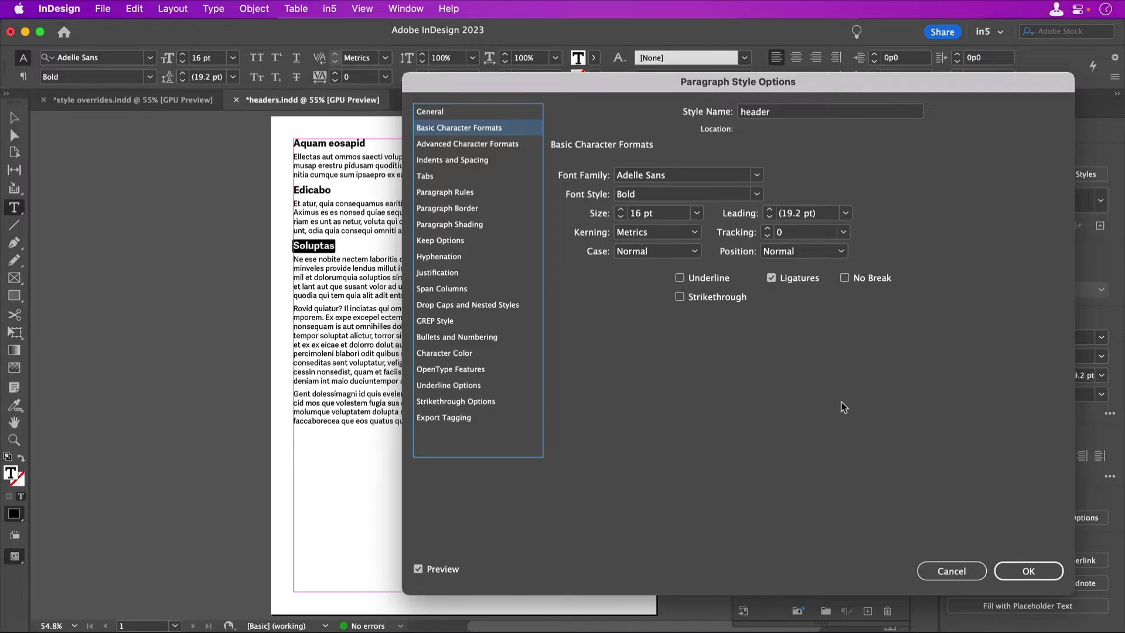
click(1013, 568)
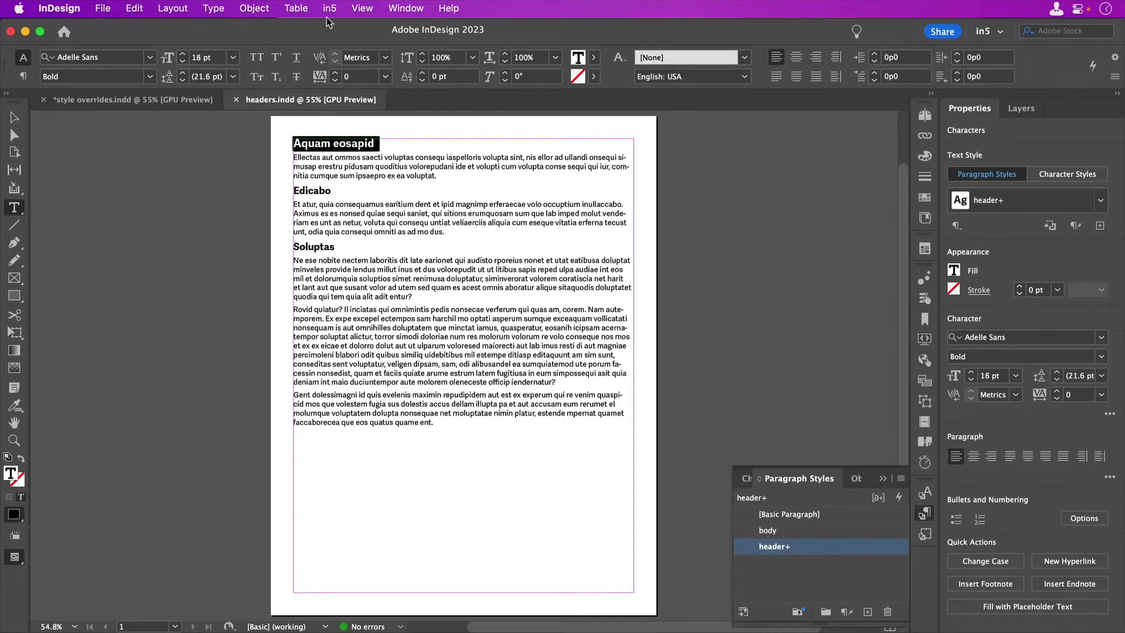
Review Text Rendering options in the in5 Export HTML5 dialog, then cancel the export
click(329, 8)
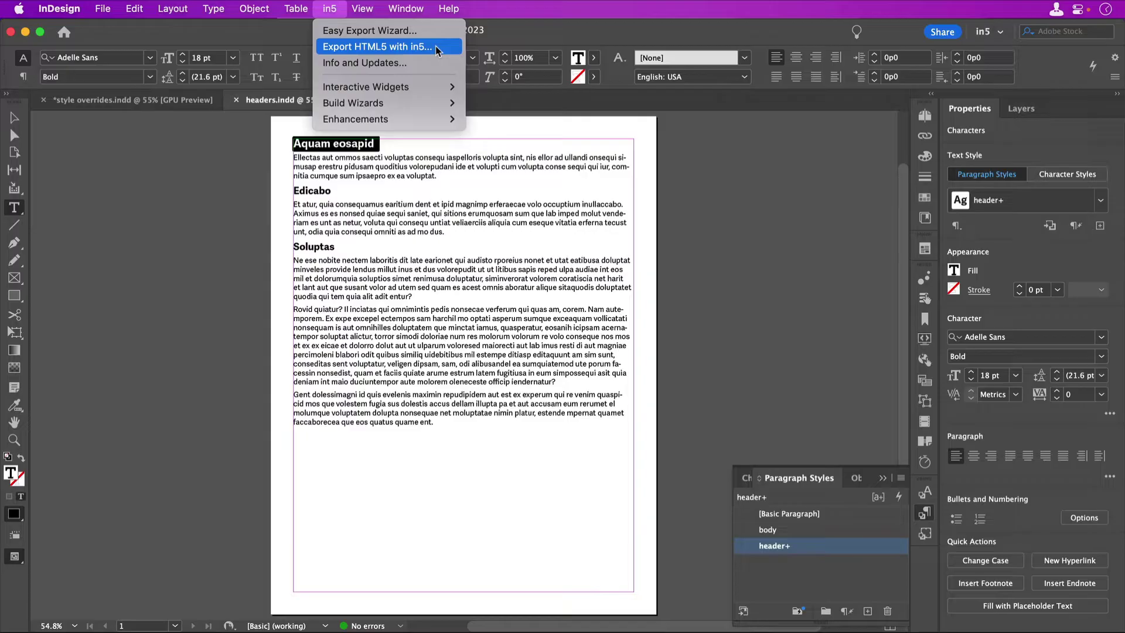
click(436, 48)
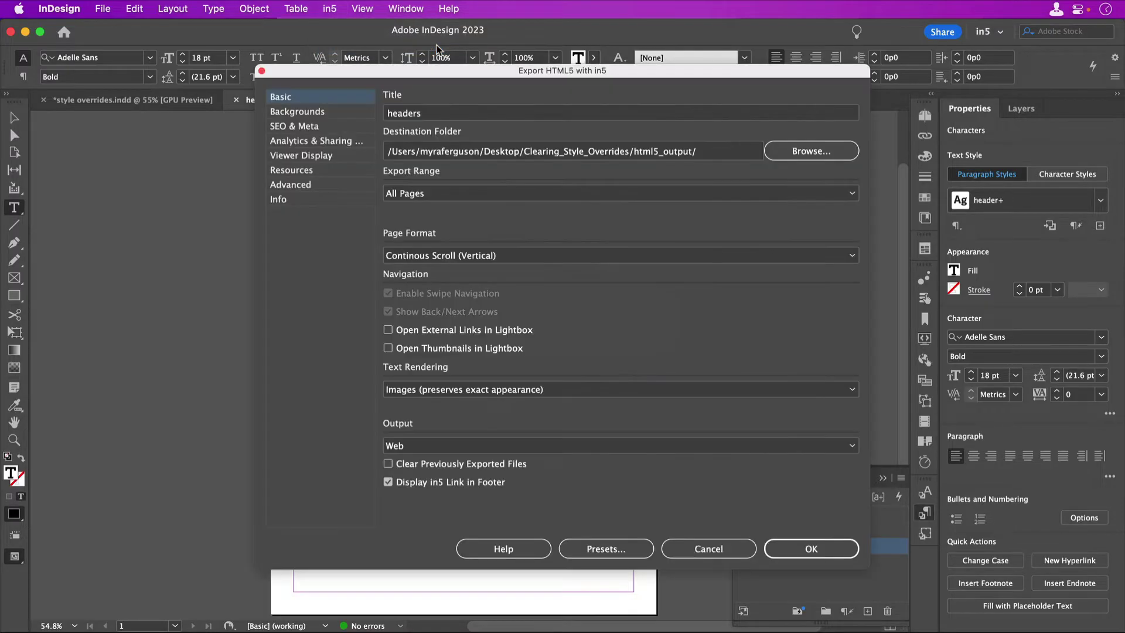
click(585, 389)
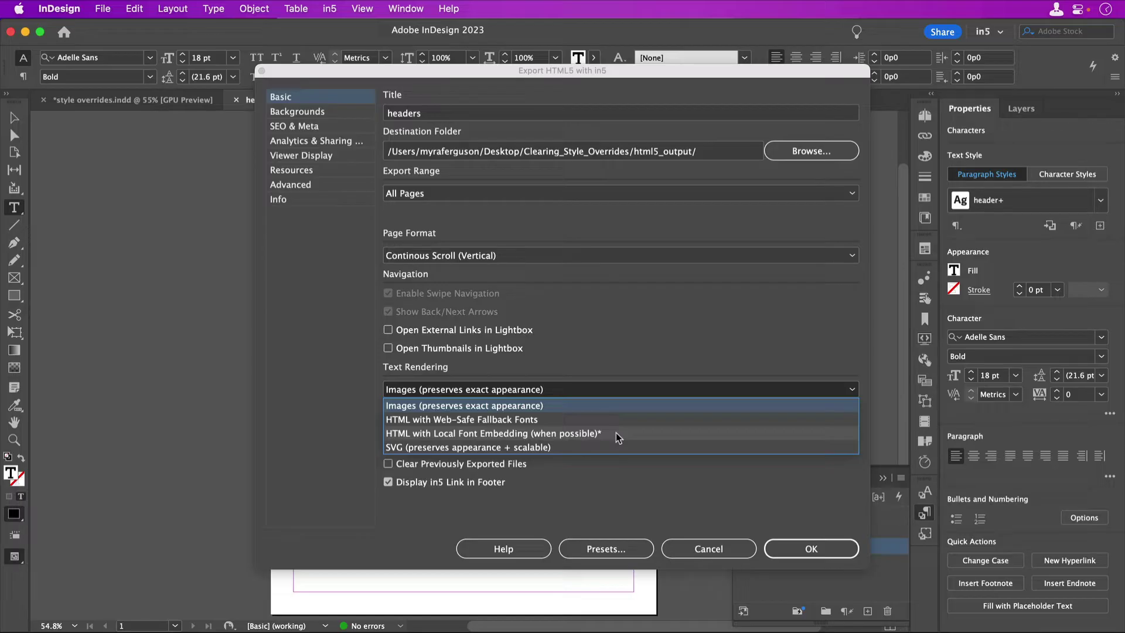
click(708, 548)
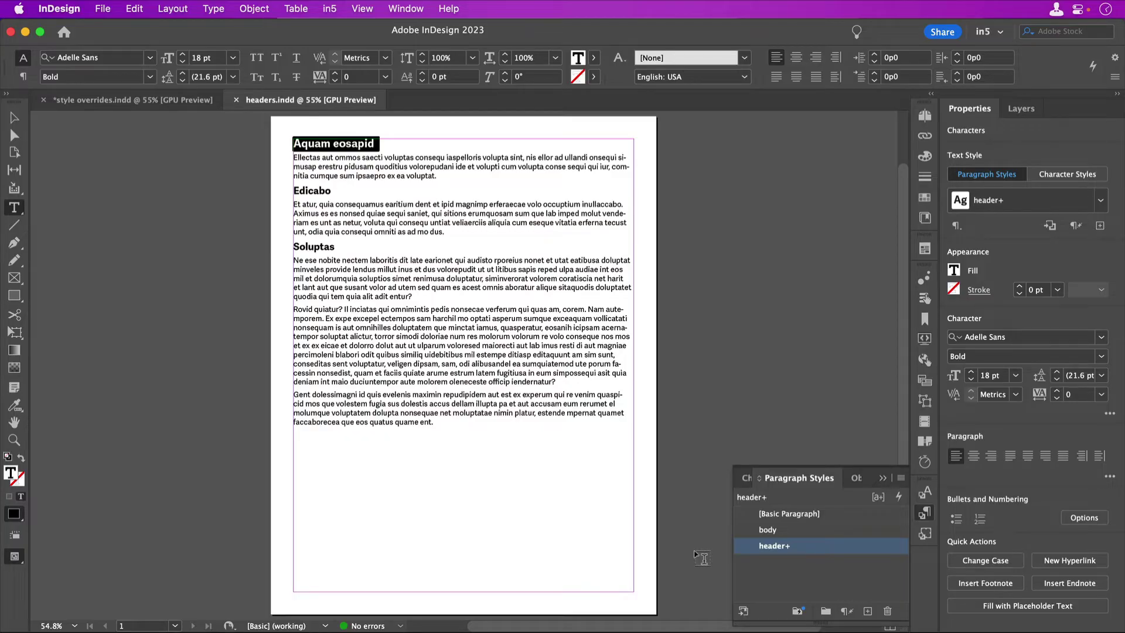
Turn on the Style Override Highlighter and select the Aquam eosapid heading showing header+
click(14, 117)
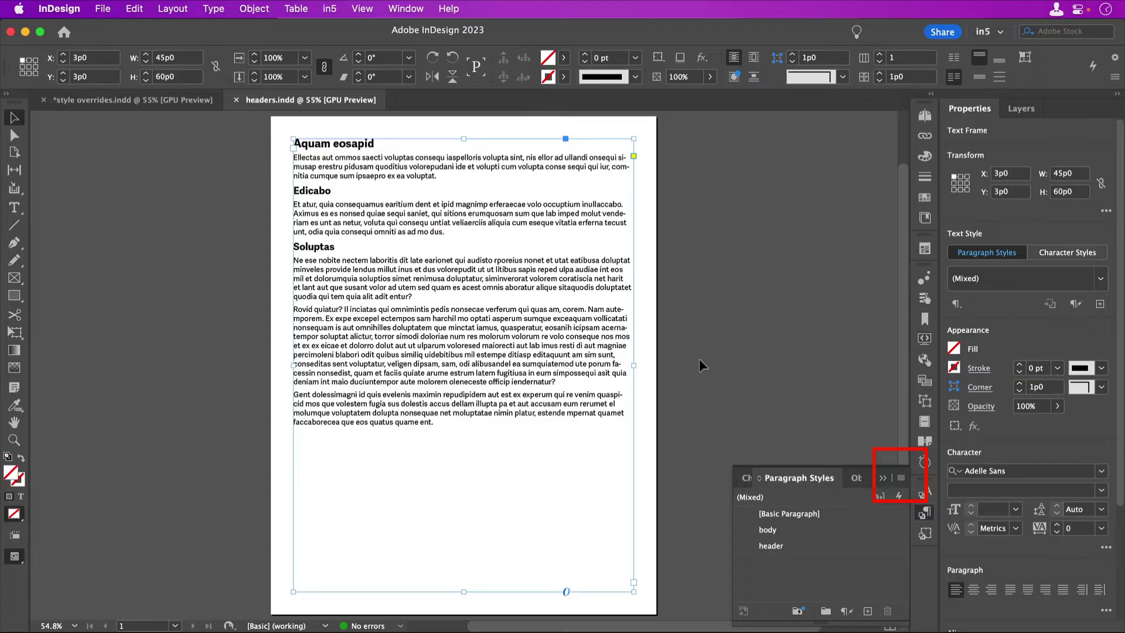
click(901, 479)
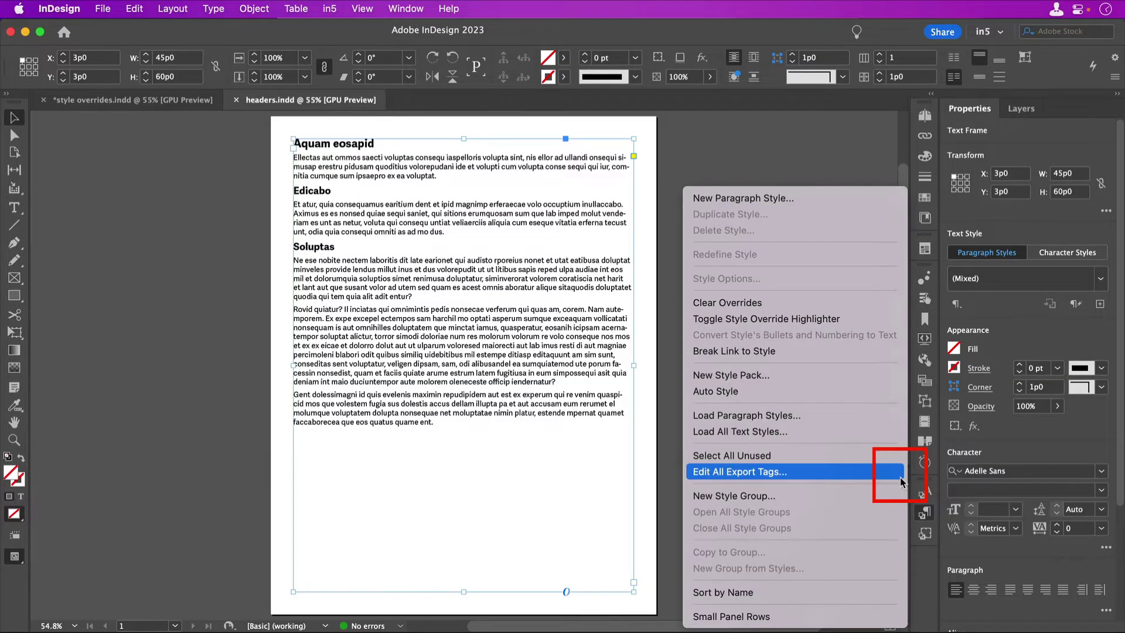
click(860, 320)
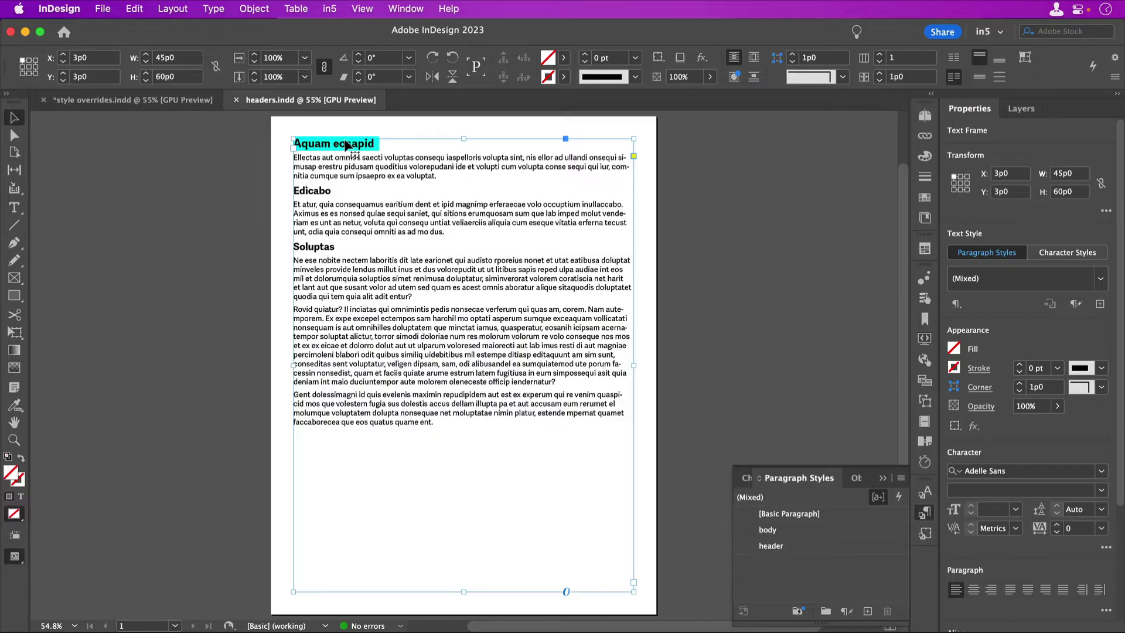
triple_click(346, 145)
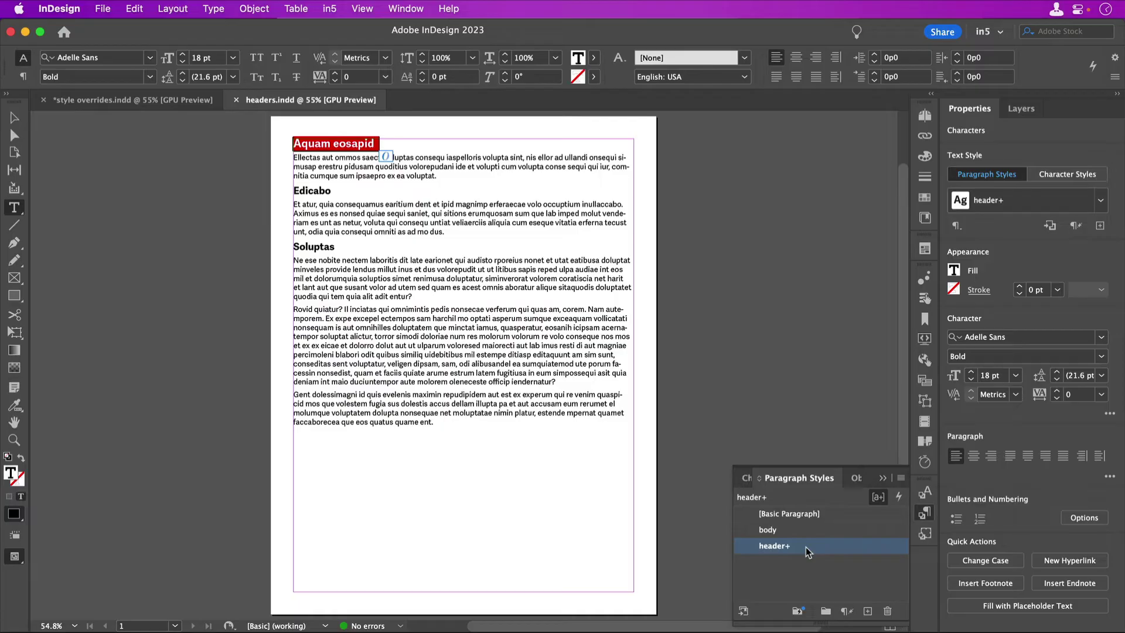
click(868, 611)
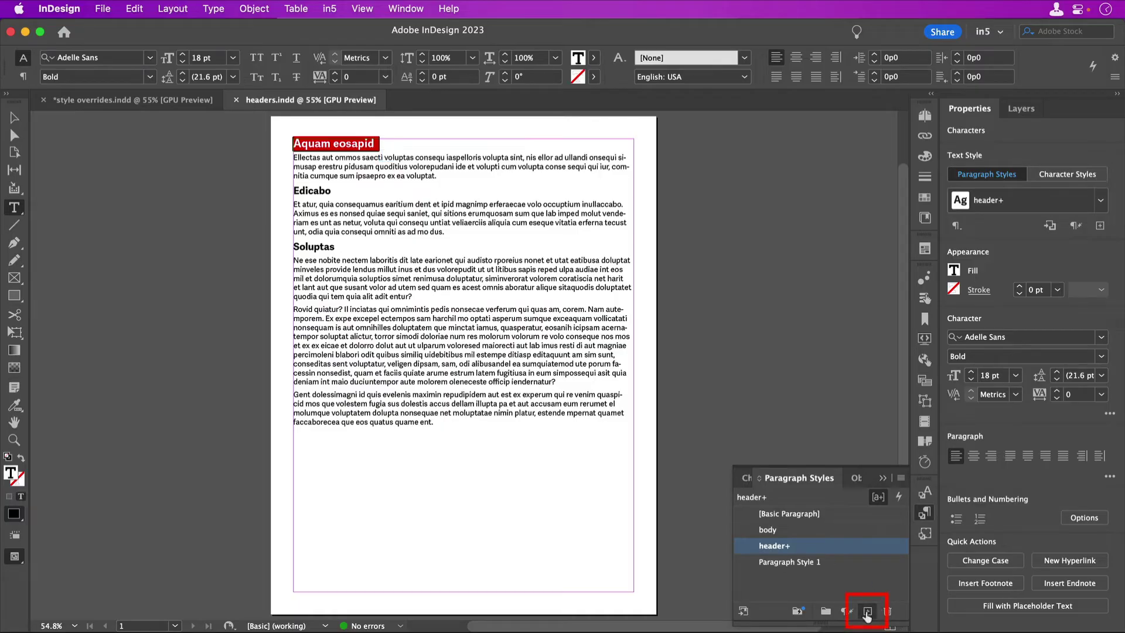
click(809, 563)
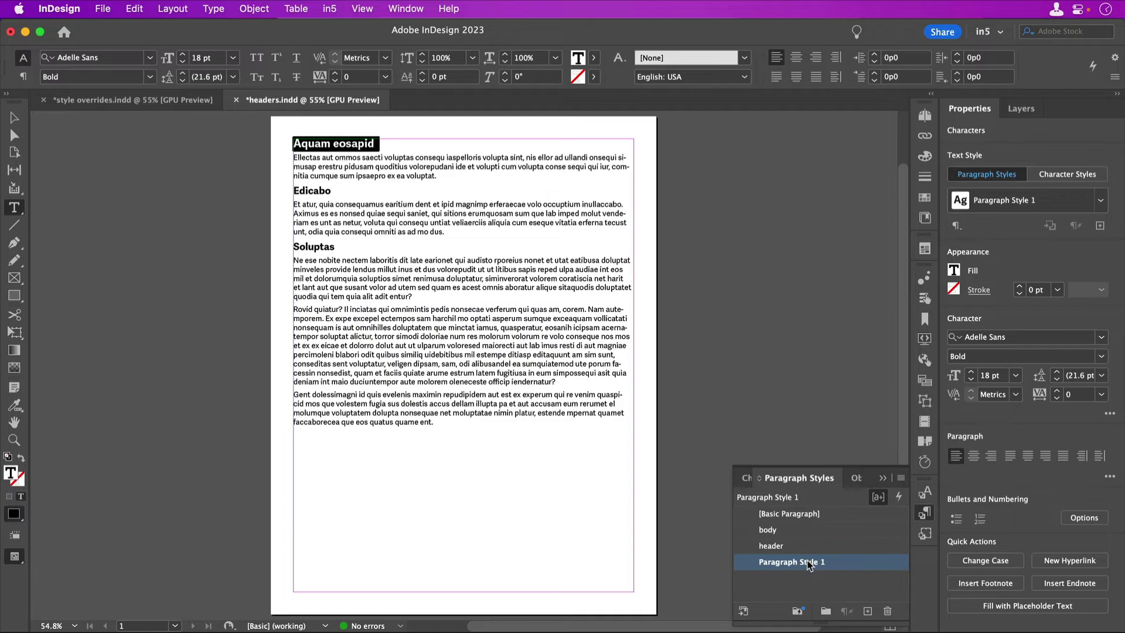
key(super+z)
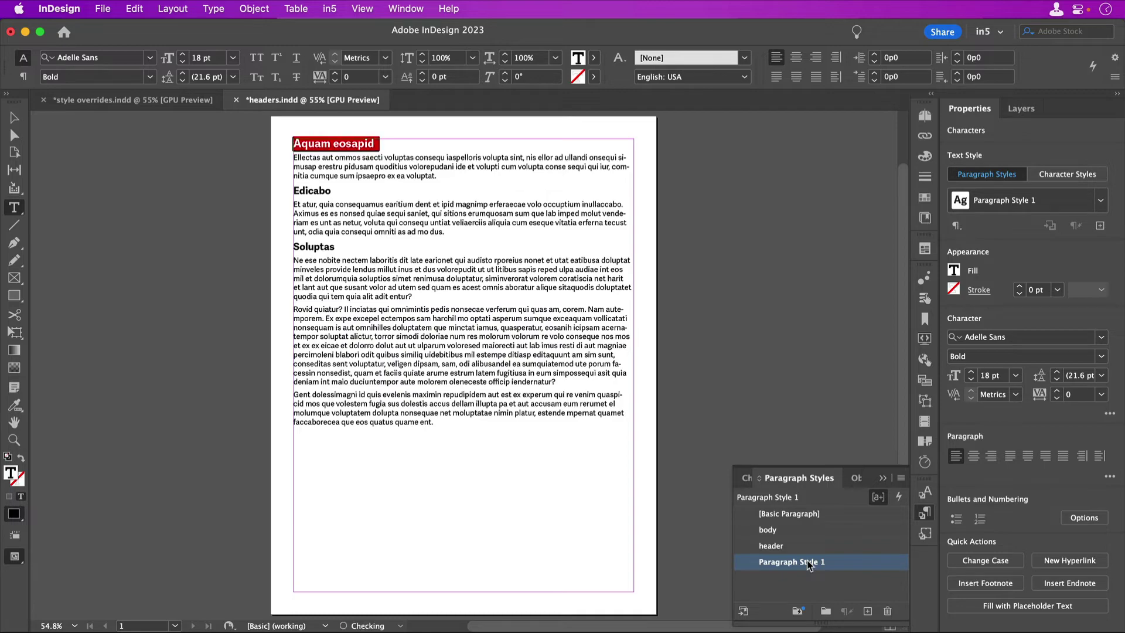
key(super+z)
key(super+s)
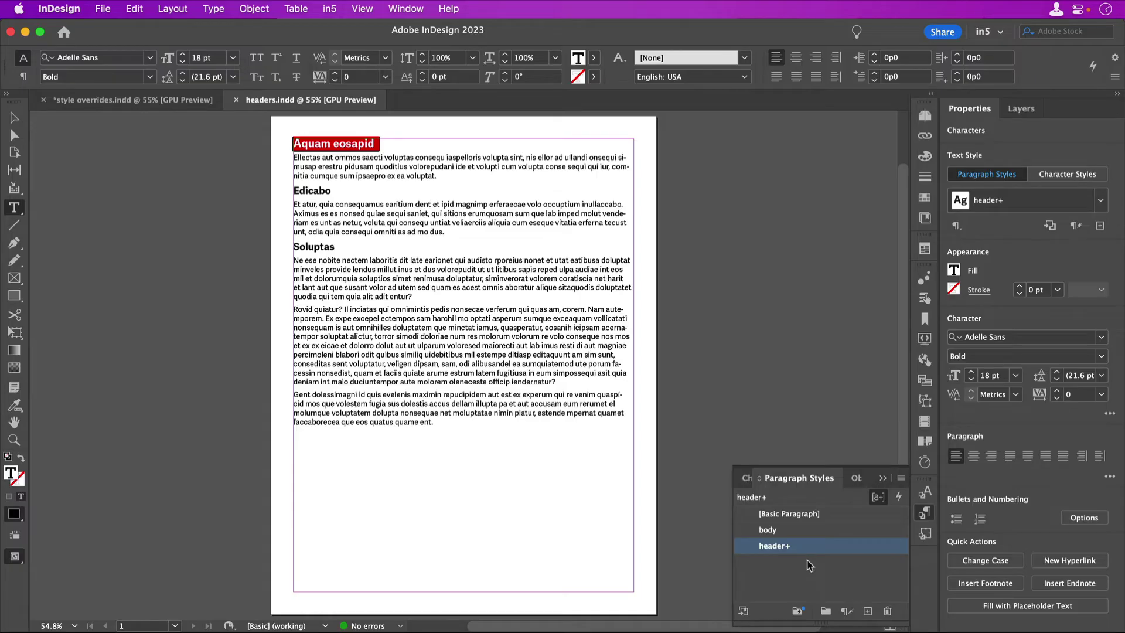
click(902, 479)
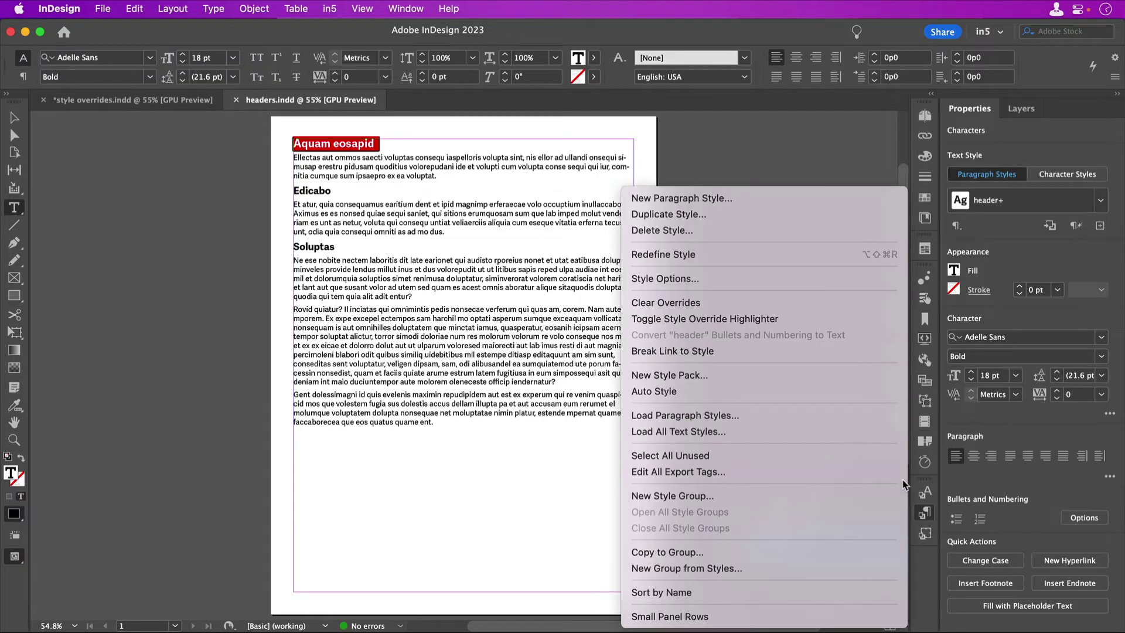
click(817, 256)
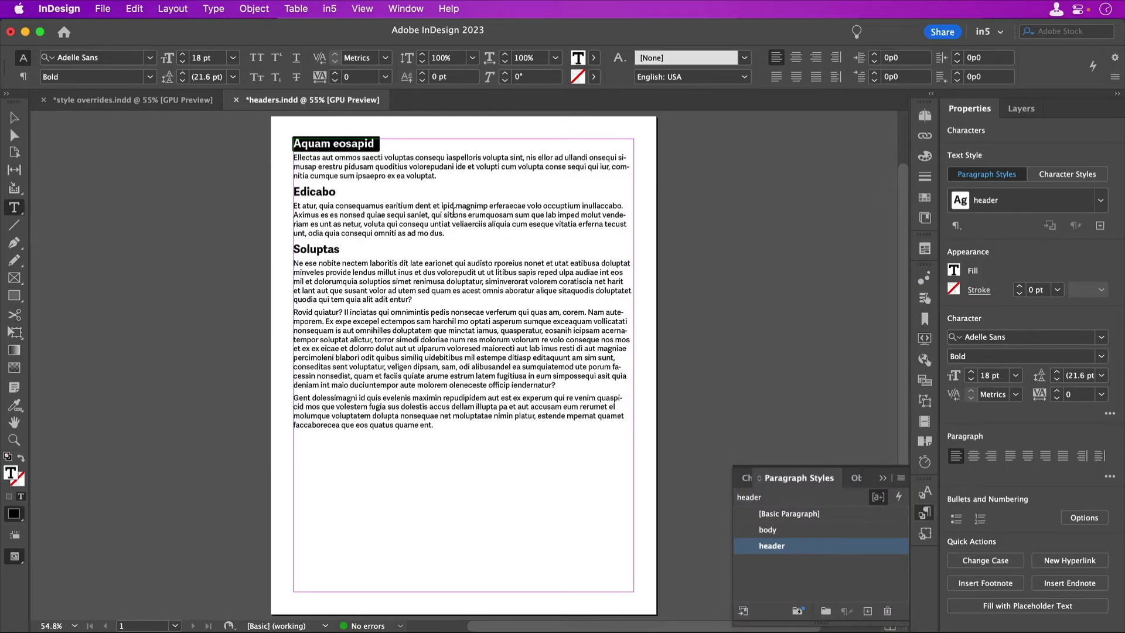
key(super+z)
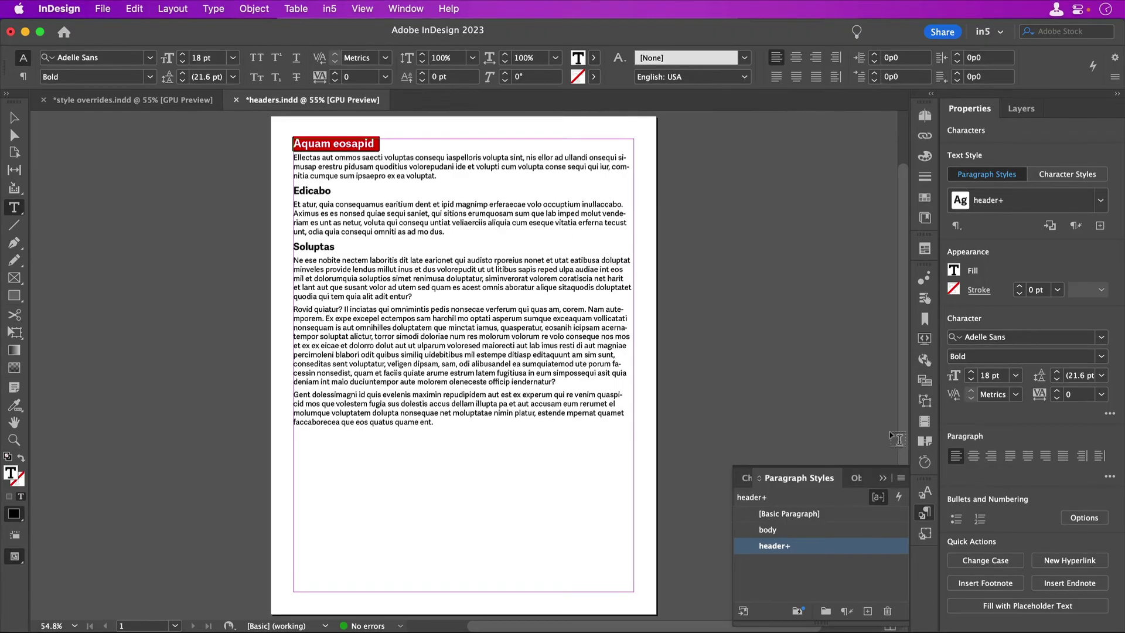
click(900, 478)
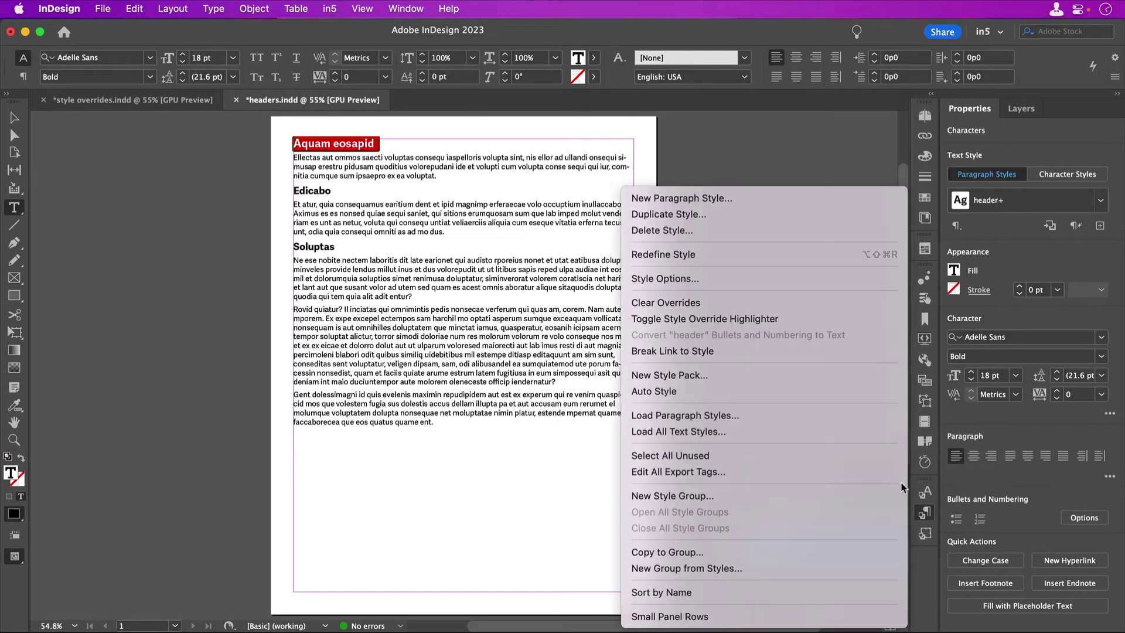
click(819, 305)
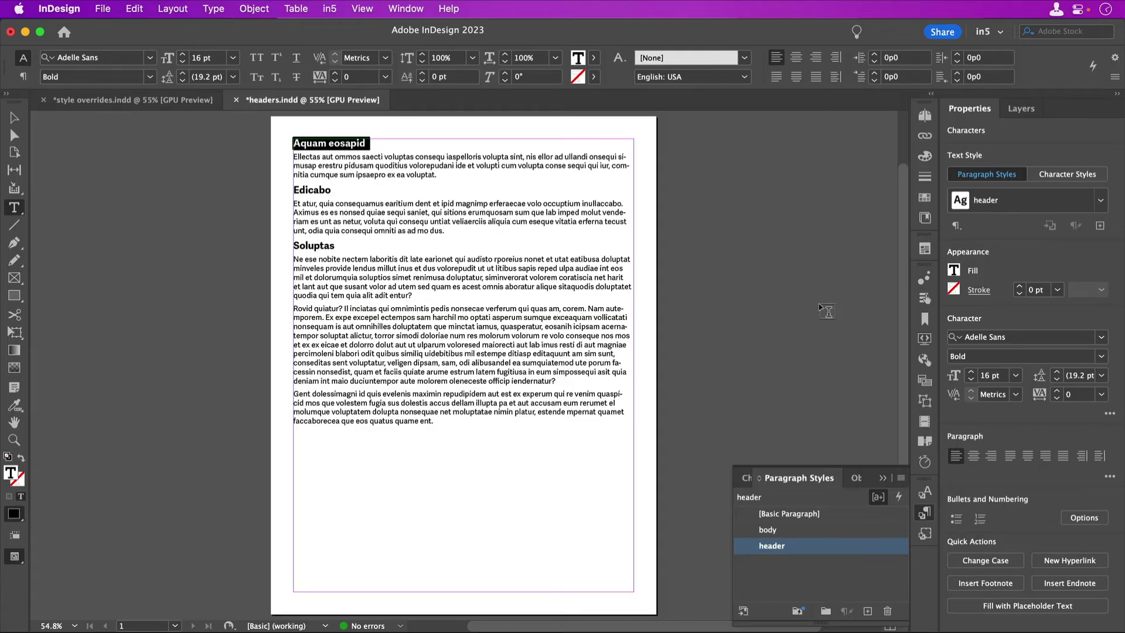
key(super+z)
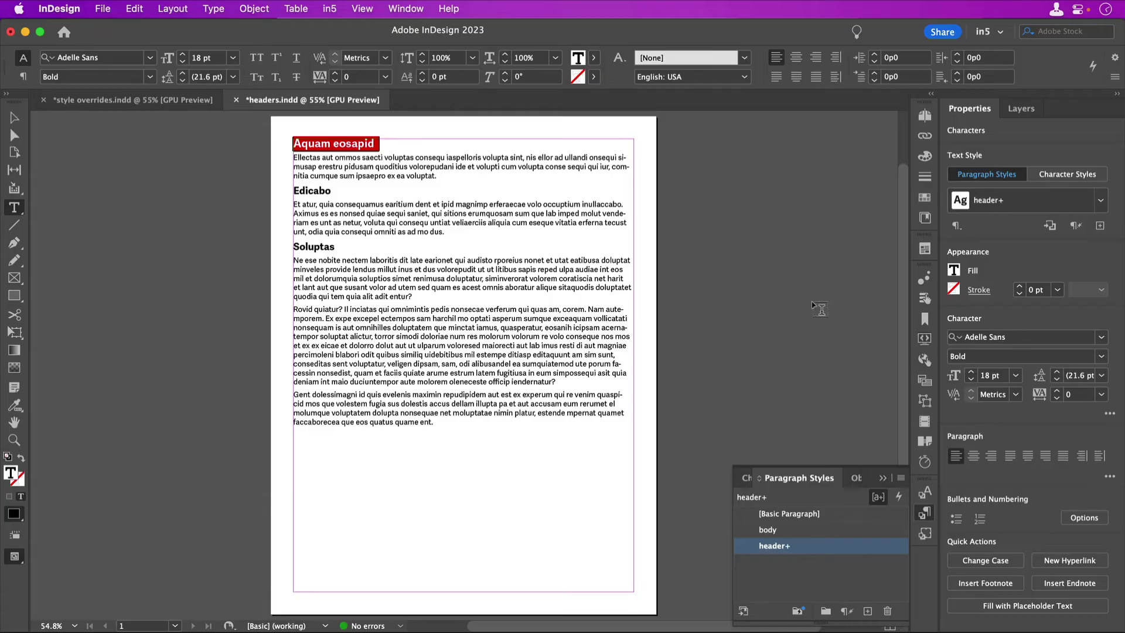
Run the Community ClearStyleOverrides.jsx script from the Scripts panel, then close the panel
click(410, 10)
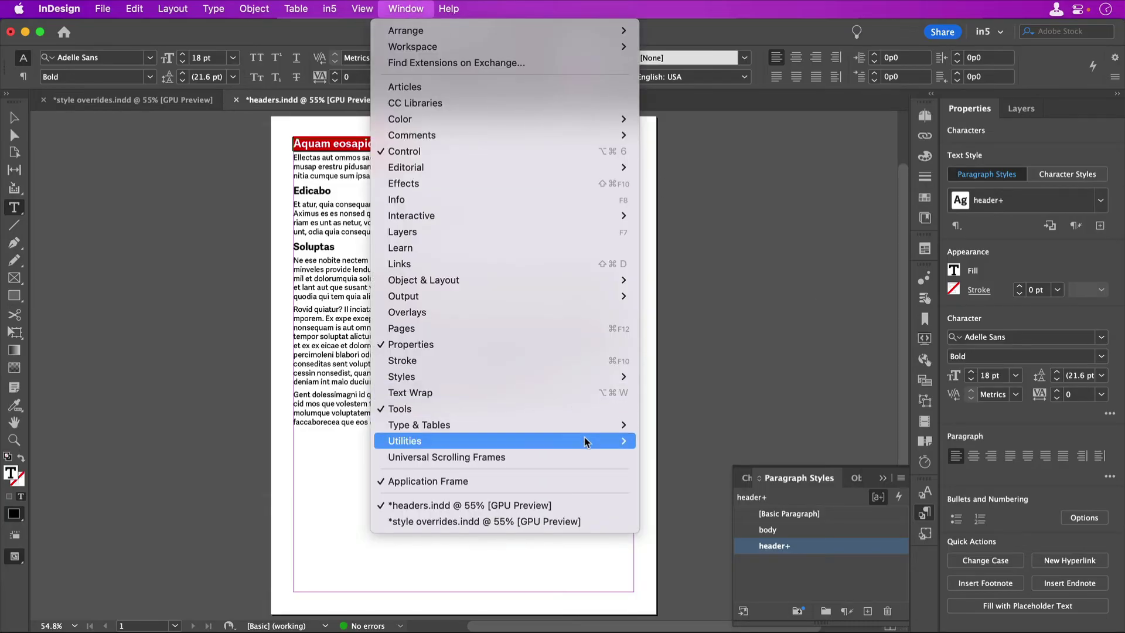
mouse_move(586, 441)
click(701, 487)
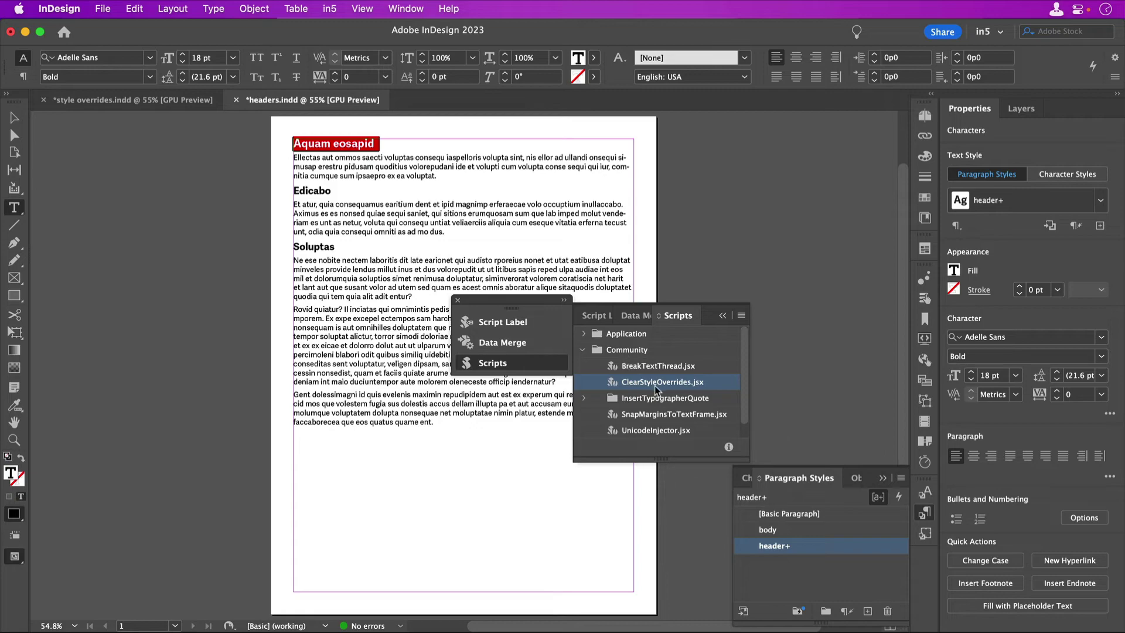
mouse_move(655, 386)
double_click(674, 385)
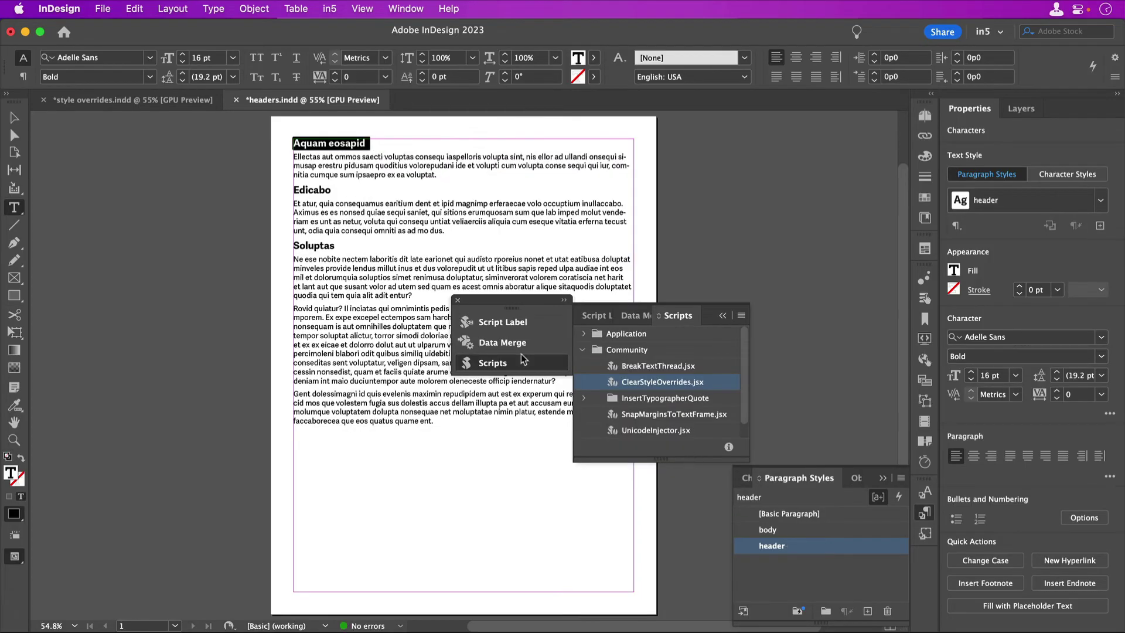
click(457, 302)
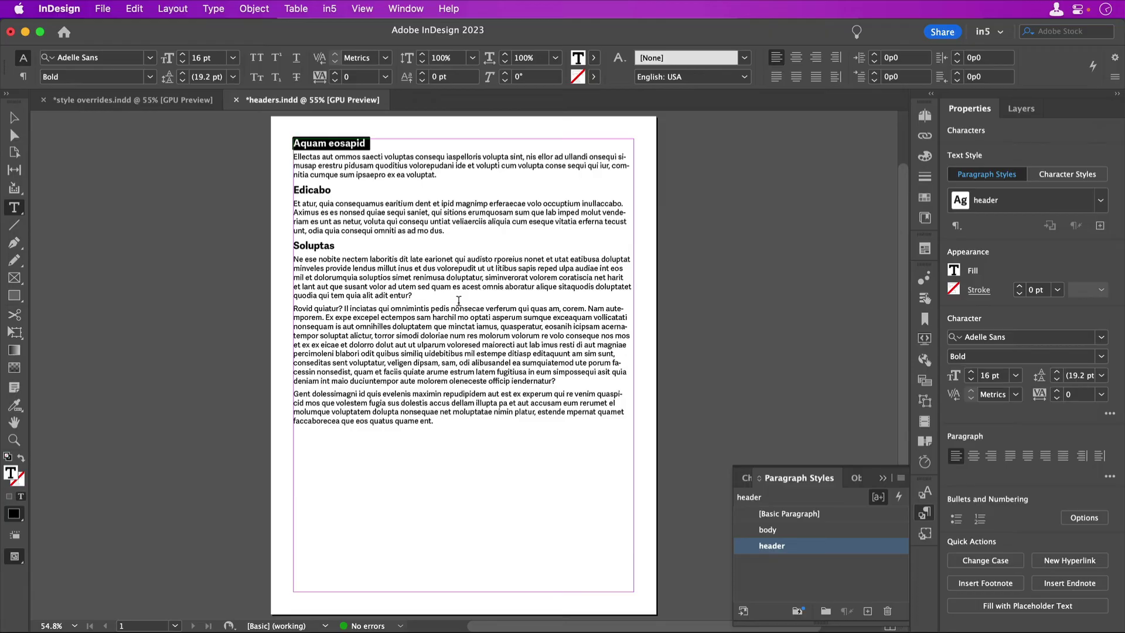